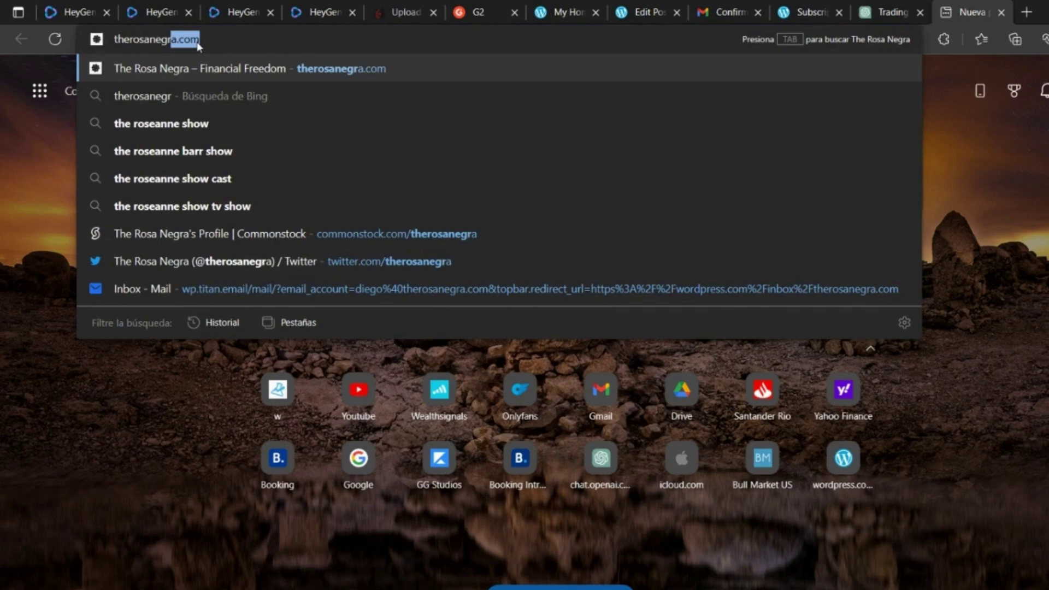
type("a.co")
- Subscribe to the newsletter on therosanegra.com with the suggested email address
key("Return")
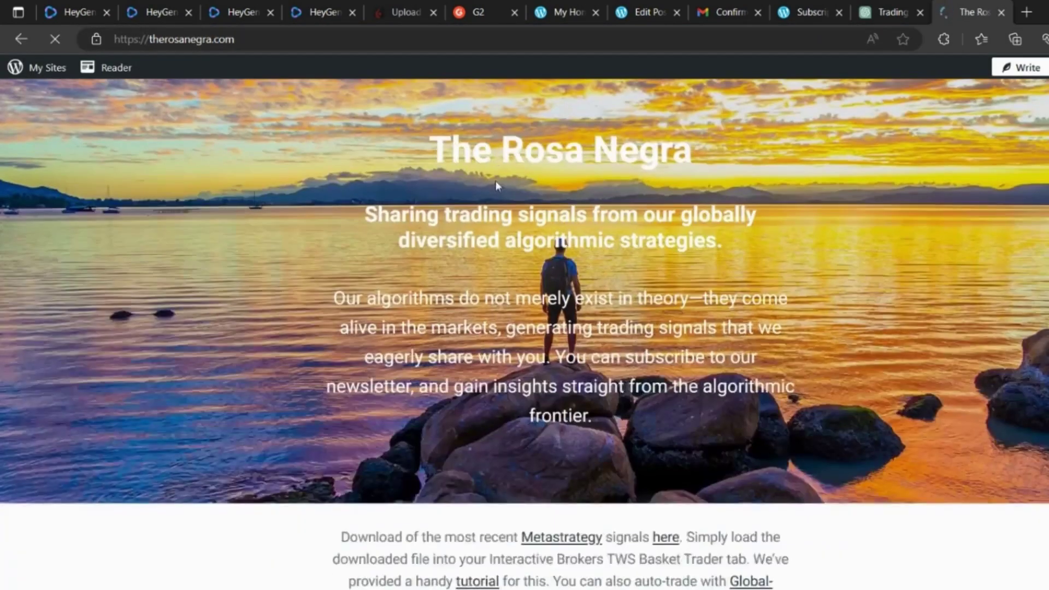
scroll(496, 181, "down", 5)
left_click(384, 389)
type("the")
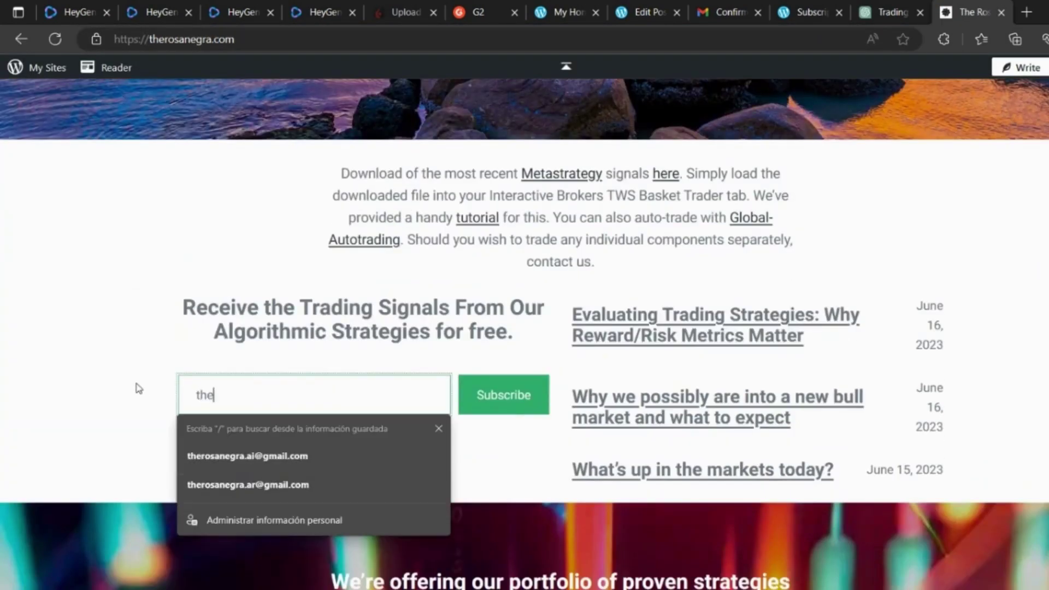
type("ai")
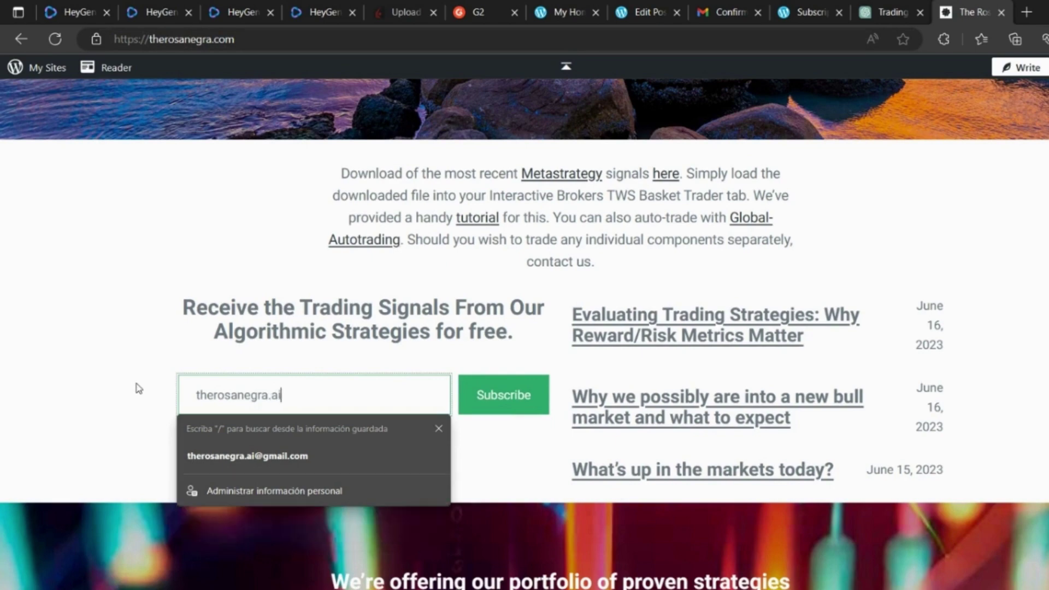
left_click(223, 458)
left_click(501, 403)
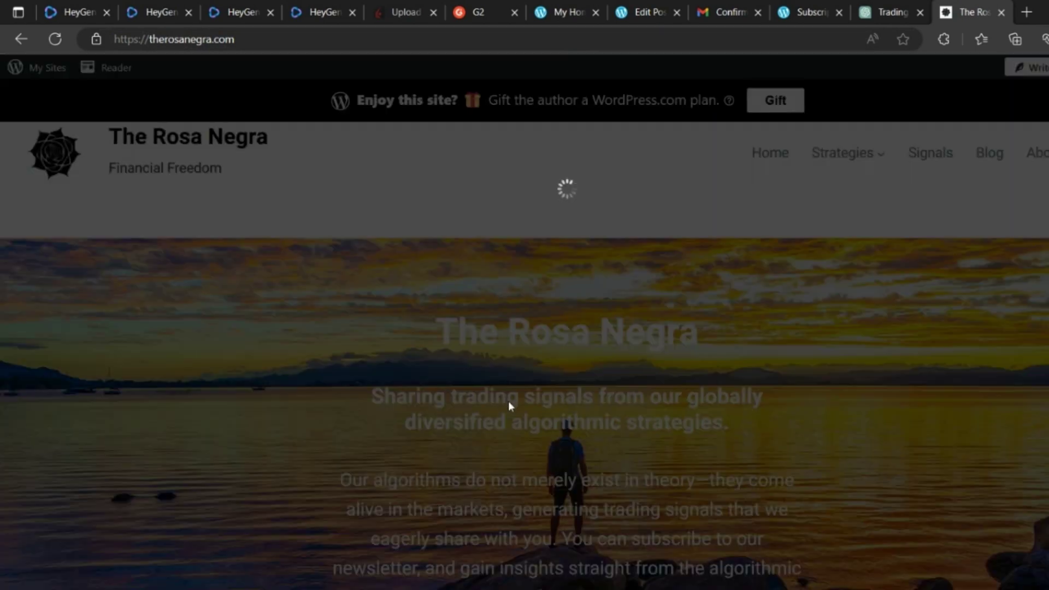
- Confirm the newsletter subscription from the confirmation email in Gmail
left_click(721, 10)
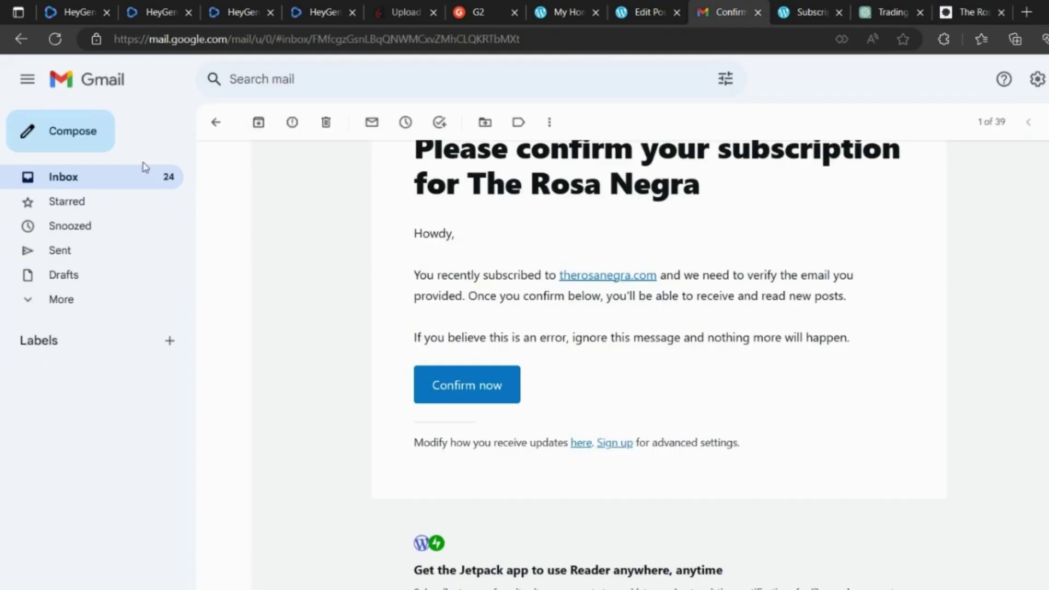
left_click(143, 168)
left_click(474, 328)
scroll(566, 325, "down", 3)
left_click(500, 390)
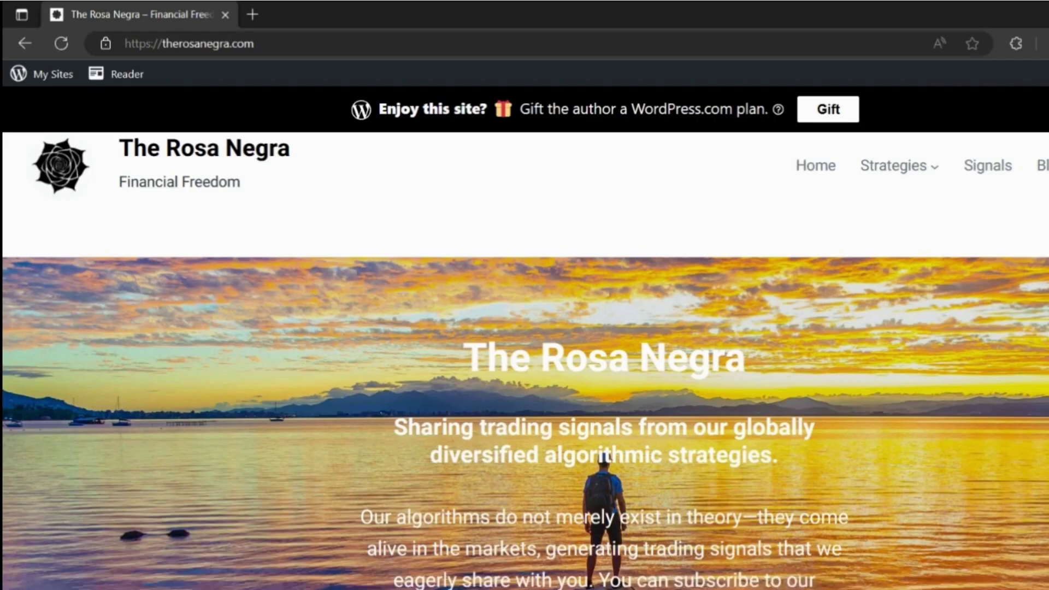
- Download metasig06202023.csv from the TRN Signals folder in Google Drive
left_click(980, 168)
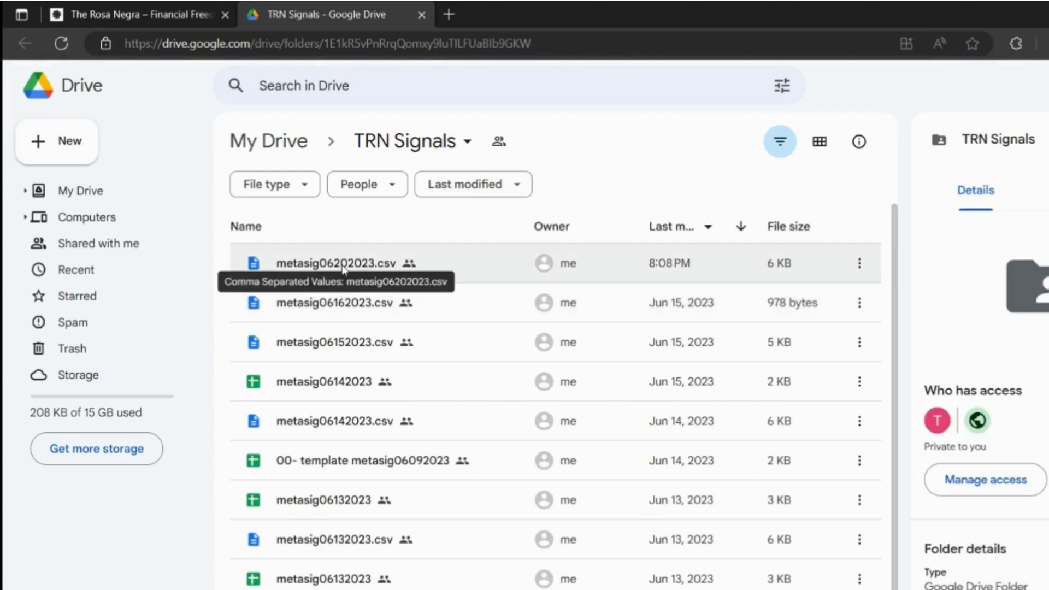
left_click(343, 268)
left_click(858, 268)
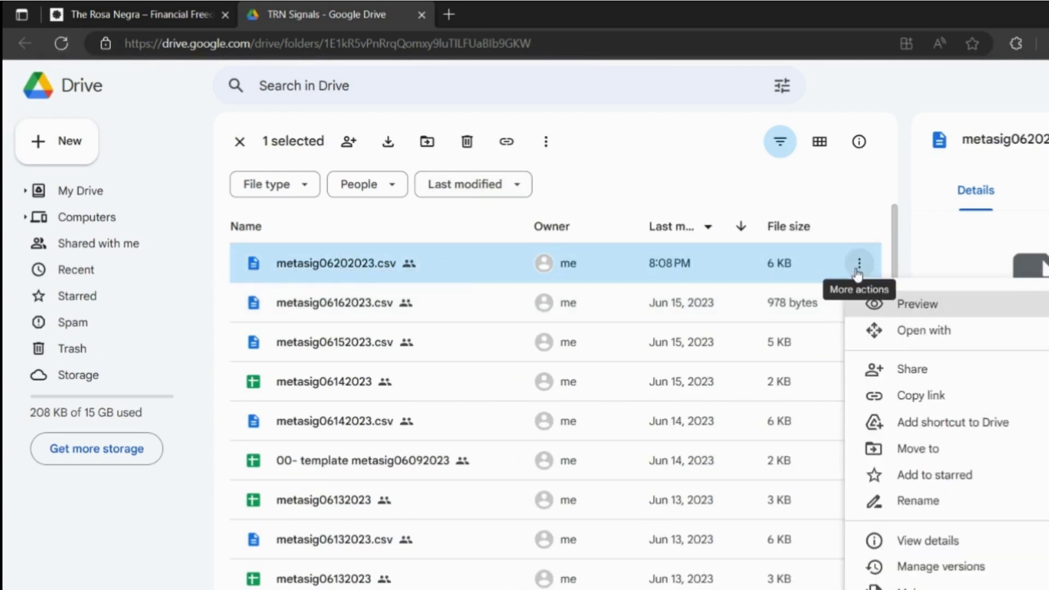
left_click(812, 557)
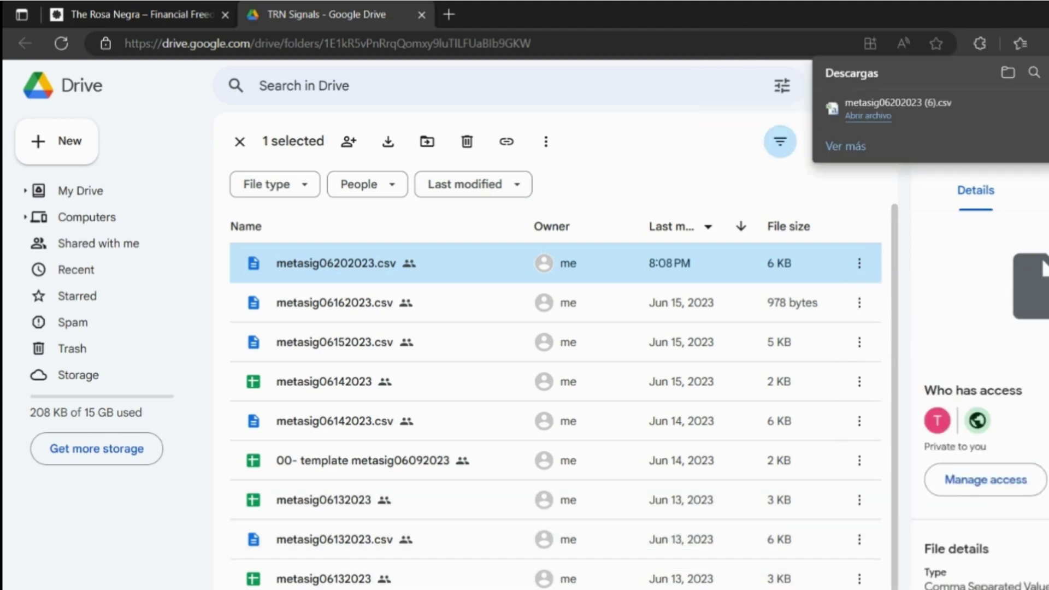
- Open a new BasketTrader tab from Trading Tools in Trader Workstation
left_click(148, 565)
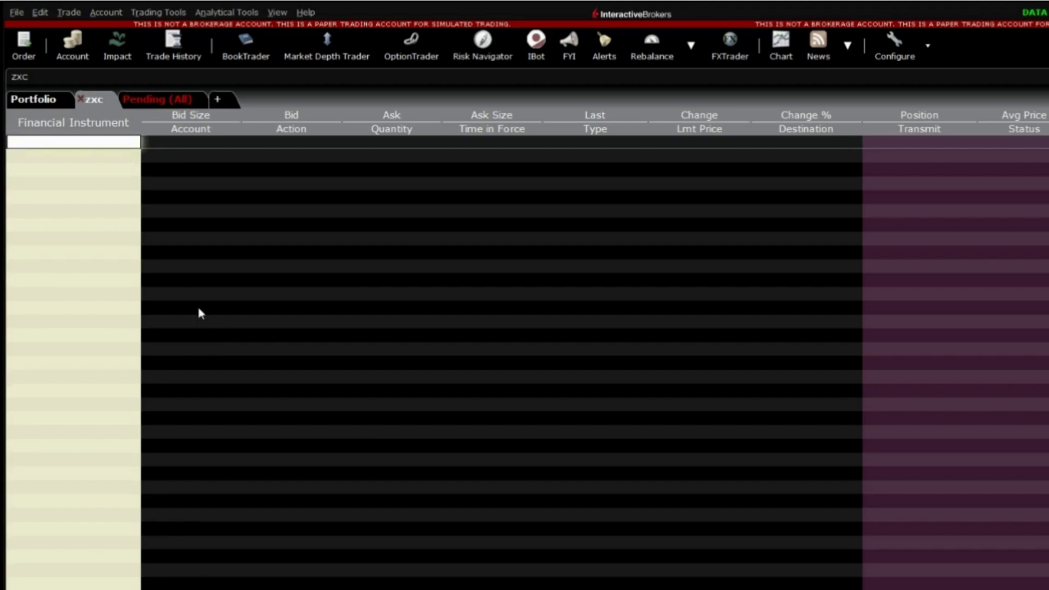
left_click(159, 16)
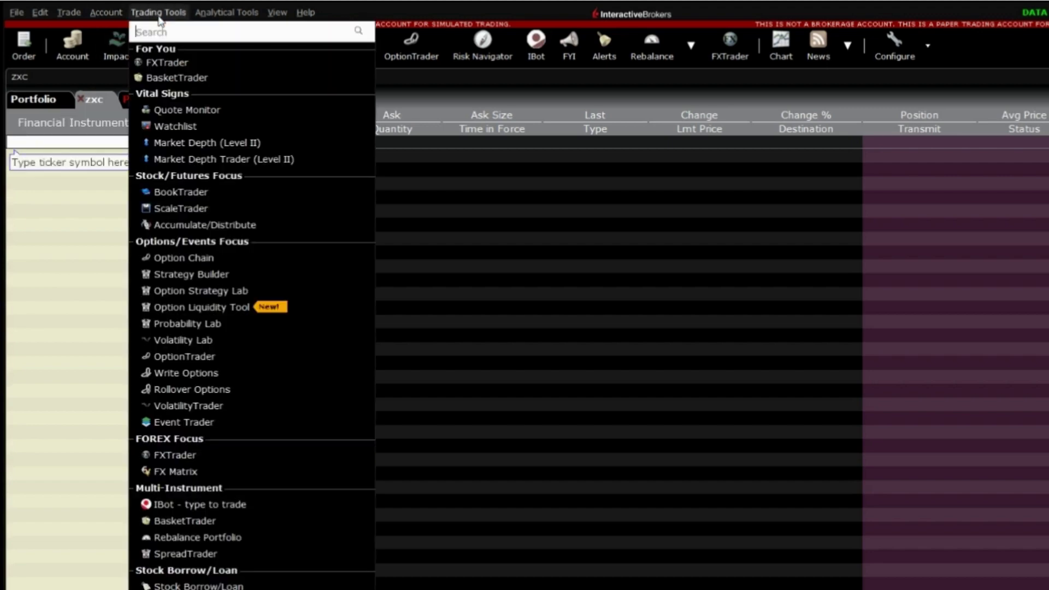
left_click(187, 77)
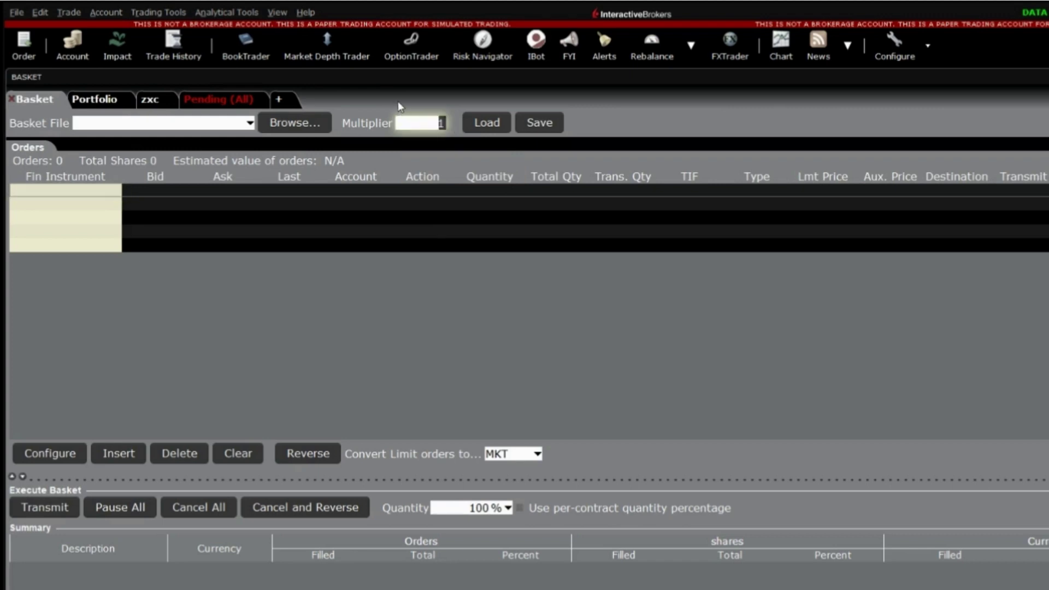
type("0.5")
- Load metasig06202023.csv into the basket as 112 limit BUY orders
left_click(492, 127)
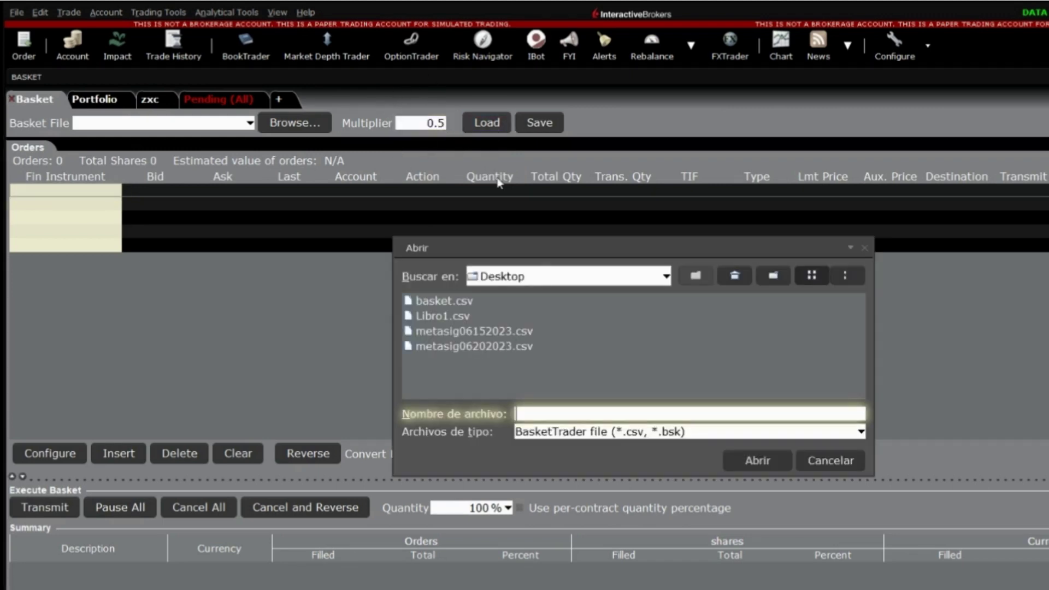
left_click(486, 347)
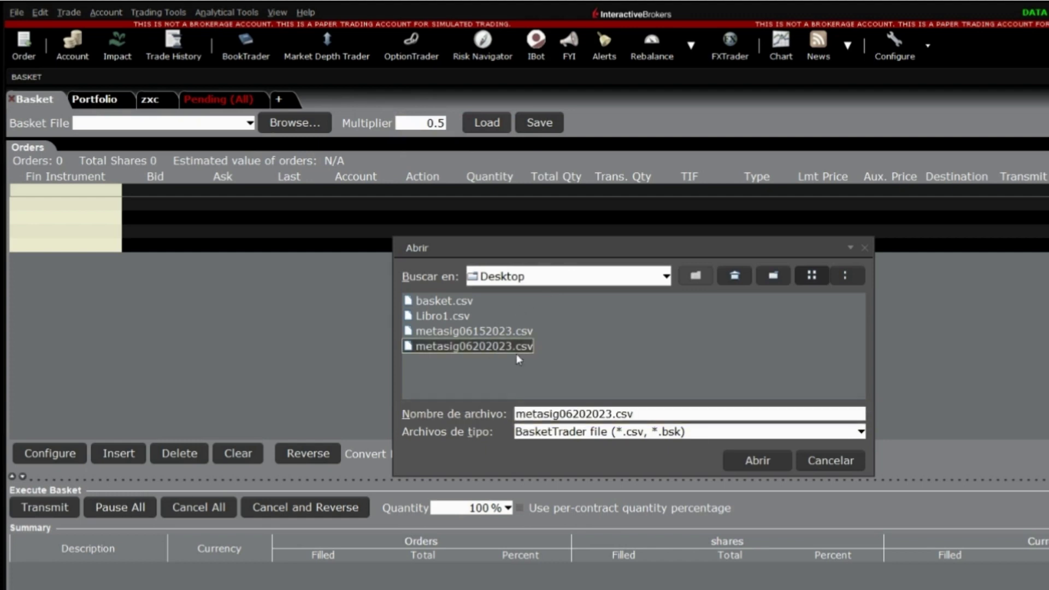
left_click(750, 462)
left_click(608, 483)
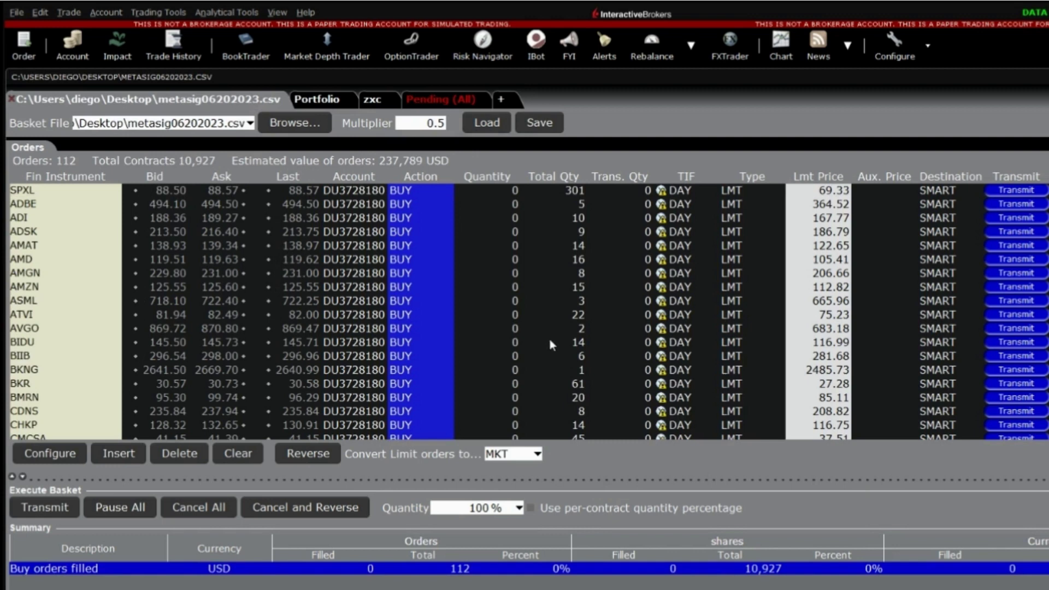
- Transmit all 112 basket orders and list them under Pending (All)
left_click(47, 510)
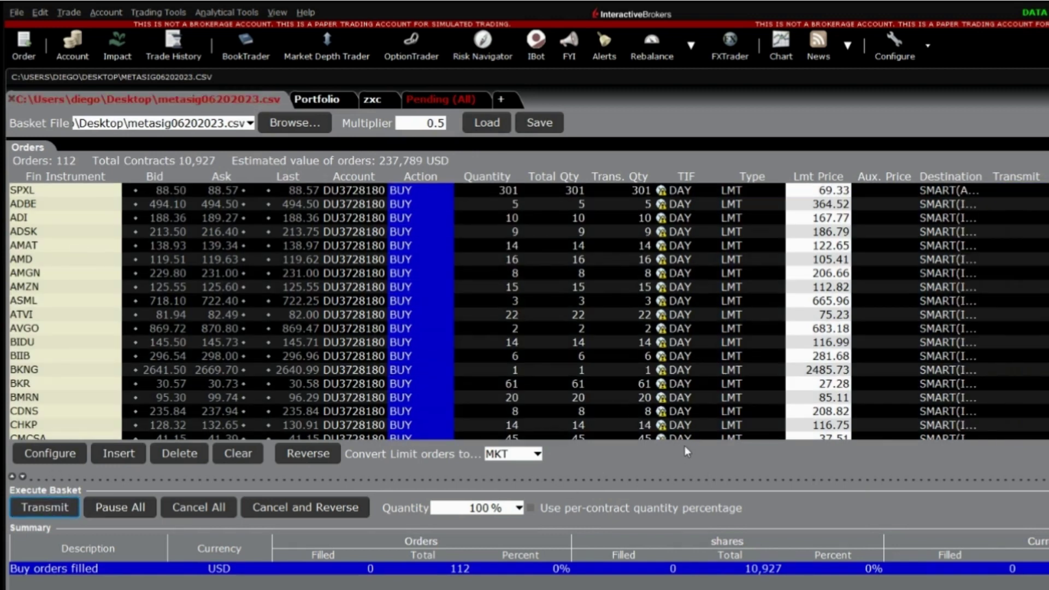
left_click(448, 99)
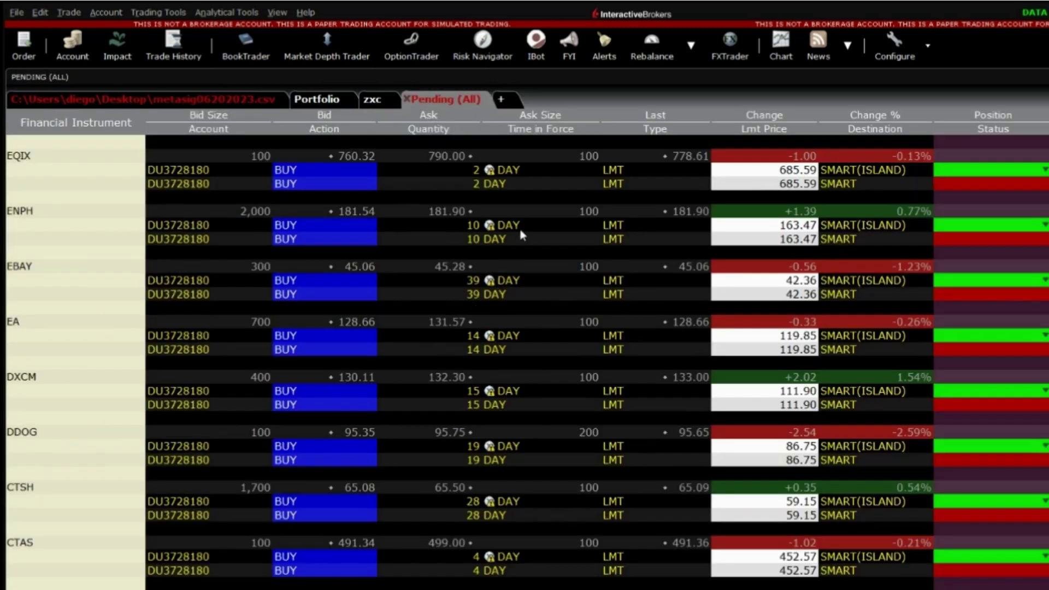